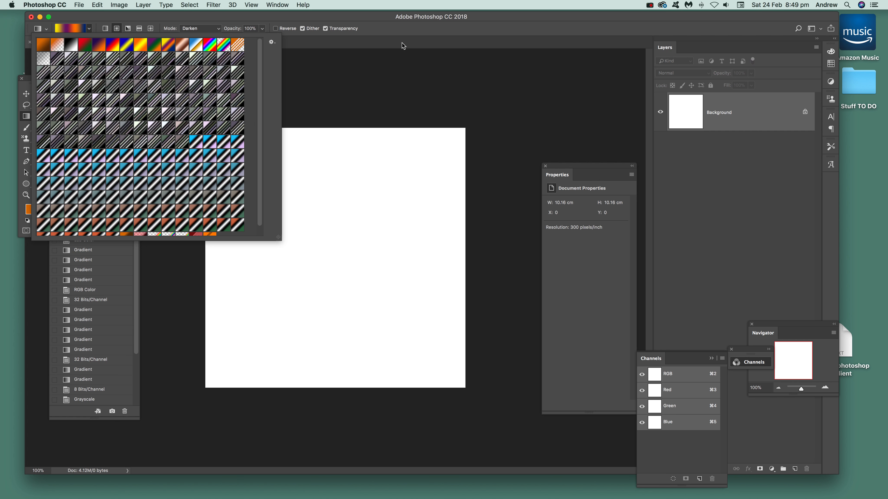
Step: Draw a radial gradient from the canvas's upper-left area toward its lower-right area and set the gradient blending mode to Normal
{"action": "left_click", "coordinate": [399, 30]}
{"action": "left_click_drag", "start_coordinate": [249, 174], "coordinate": [410, 312]}
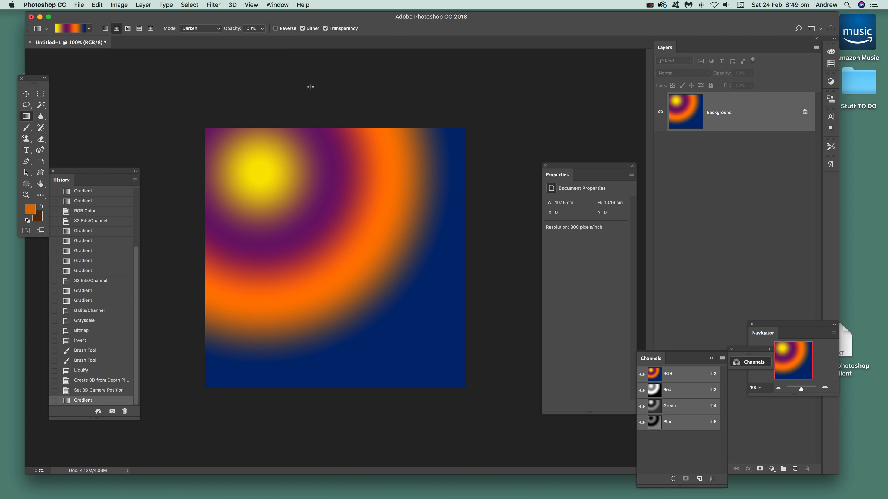
{"action": "left_click", "coordinate": [208, 30]}
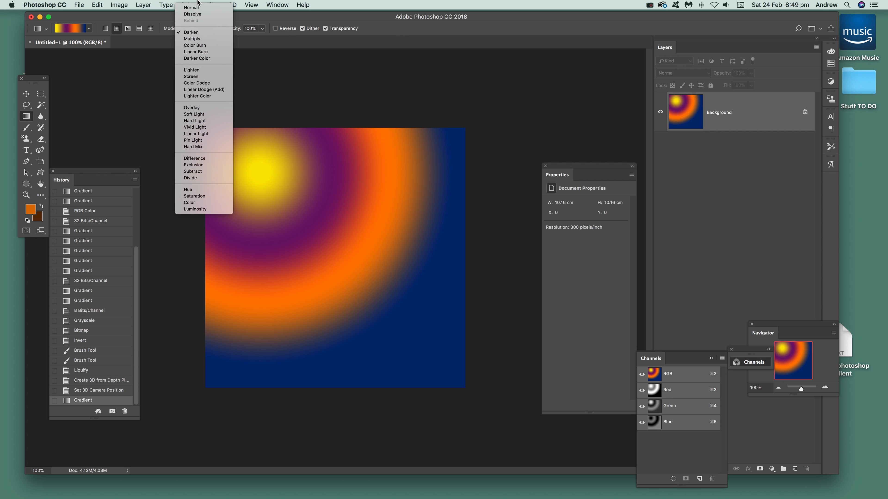
{"action": "left_click", "coordinate": [197, 9]}
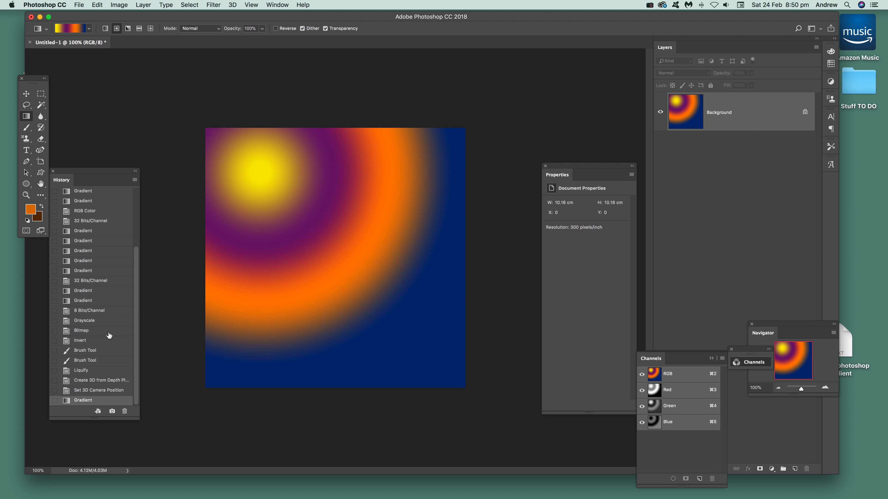
Step: Revert the document to its original blank state with the Untitled-1 history snapshot
{"action": "left_click", "coordinate": [84, 391]}
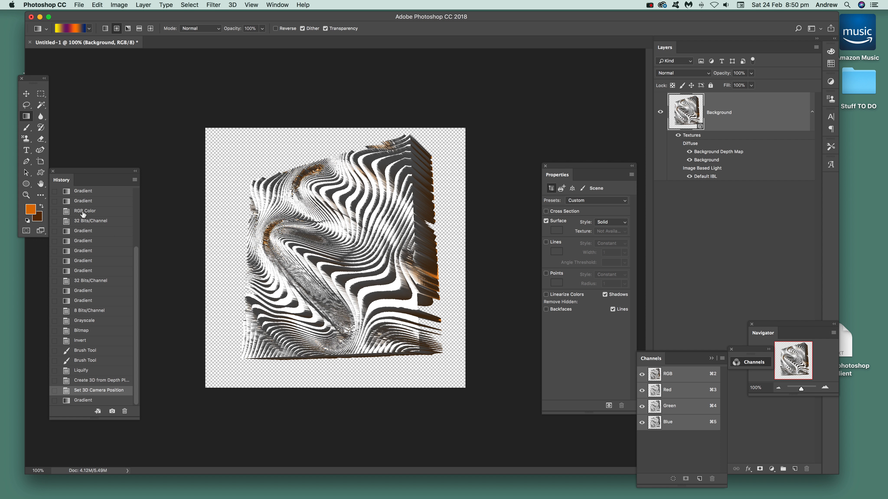
{"action": "left_click_drag", "start_coordinate": [135, 268], "coordinate": [142, 191]}
{"action": "left_click", "coordinate": [113, 197]}
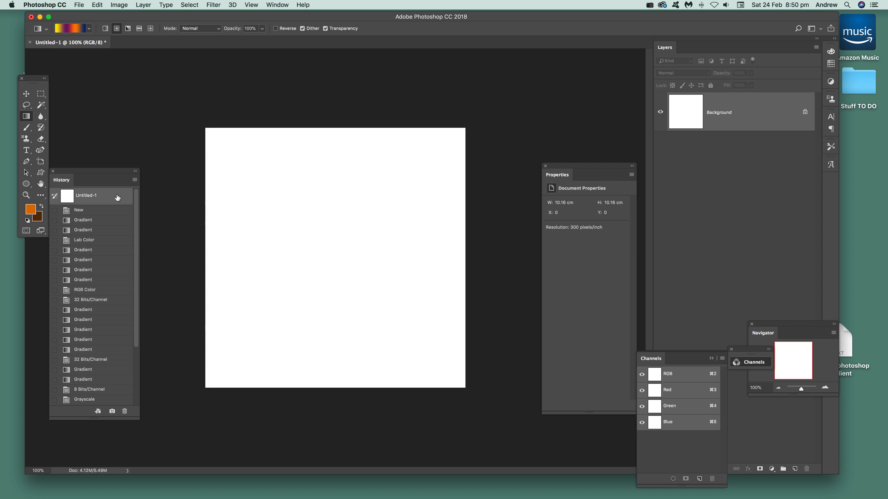
Step: Convert the blank image to Lab Color and draw a radial gradient from its upper-left area toward the lower right
{"action": "left_click", "coordinate": [119, 5]}
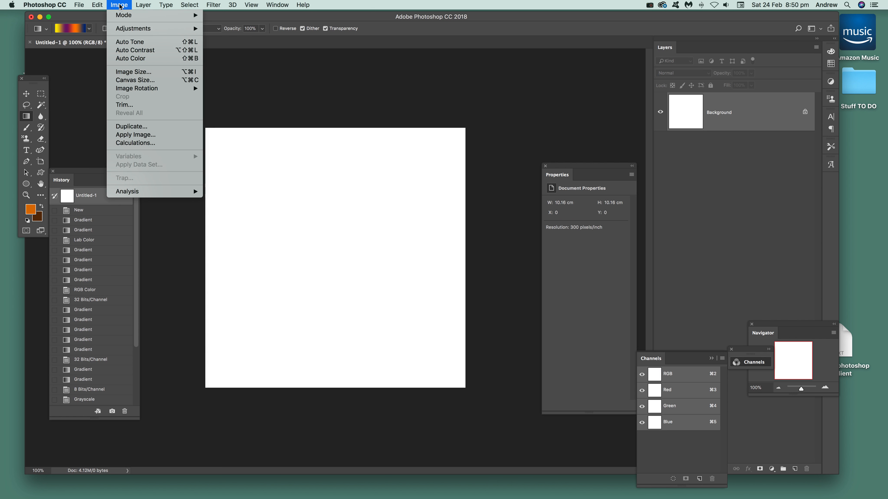
{"action": "mouse_move", "coordinate": [122, 14]}
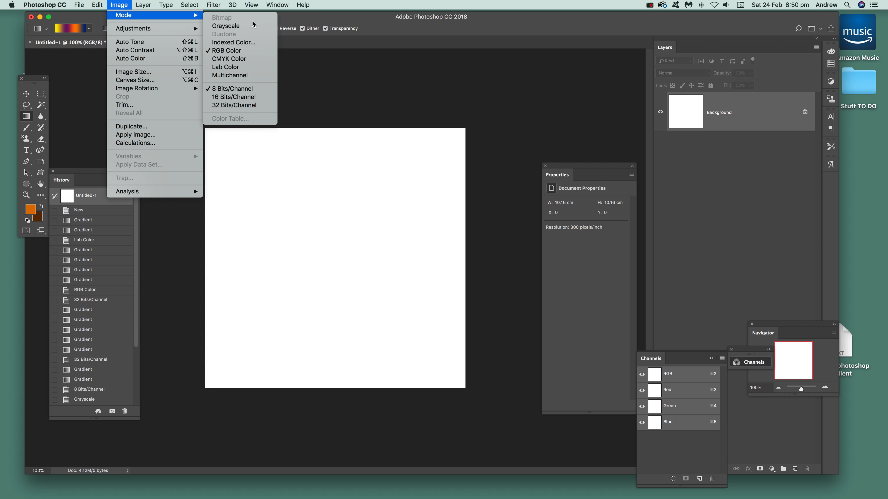
{"action": "left_click", "coordinate": [229, 68]}
{"action": "left_click_drag", "start_coordinate": [272, 160], "coordinate": [442, 296]}
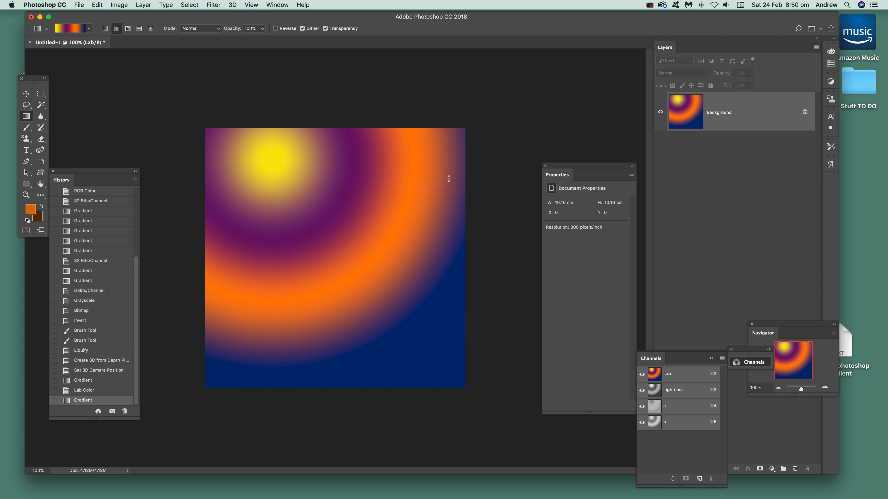
Step: Draw two radial gradients on the Lightness channel alone, the second centred in the lower-right part of the canvas
{"action": "left_click", "coordinate": [674, 389]}
{"action": "left_click_drag", "start_coordinate": [424, 231], "coordinate": [236, 381]}
{"action": "left_click_drag", "start_coordinate": [372, 337], "coordinate": [274, 230]}
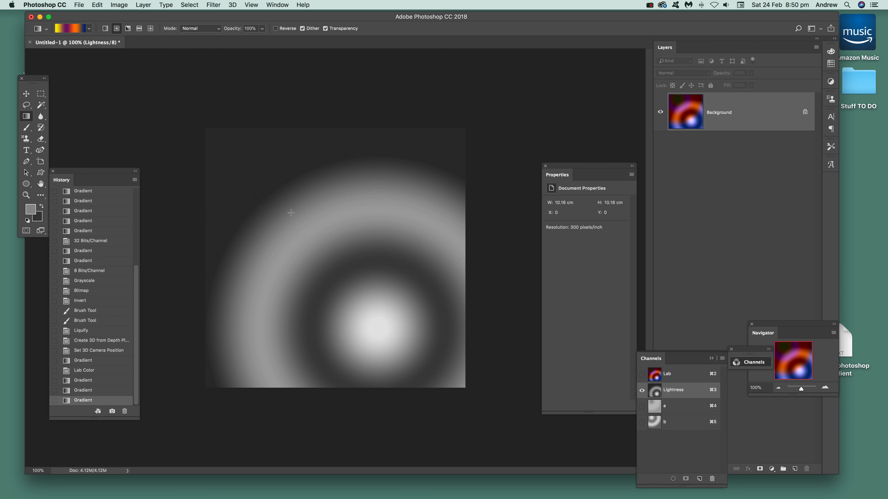
Step: Draw a radial gradient on the a channel from above the canvas centre toward the lower right, and return to the Lab composite
{"action": "left_click", "coordinate": [671, 408]}
{"action": "left_click_drag", "start_coordinate": [321, 211], "coordinate": [427, 297]}
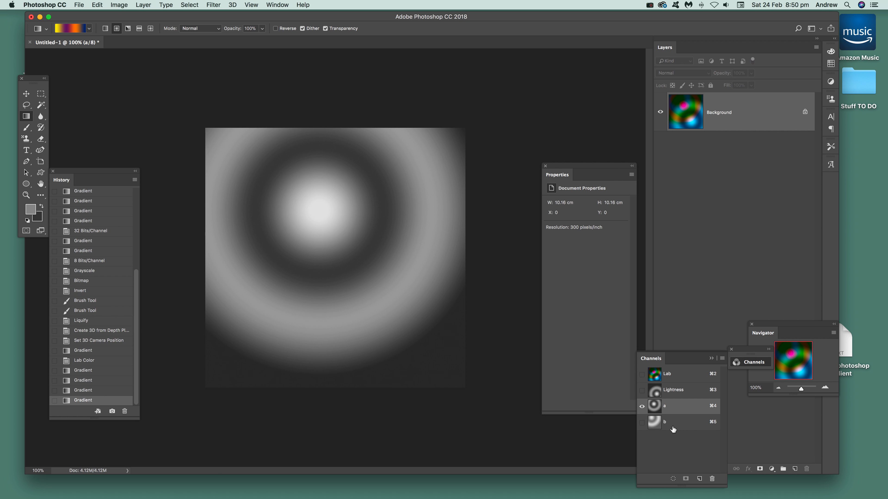
{"action": "left_click", "coordinate": [659, 375]}
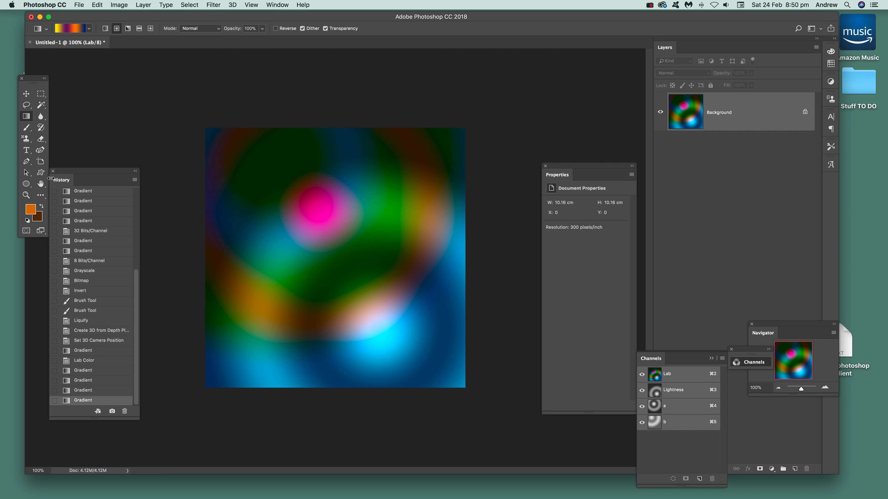
Step: Restore the blank Untitled-1 history snapshot and convert the image to Grayscale
{"action": "left_click_drag", "start_coordinate": [136, 282], "coordinate": [136, 186]}
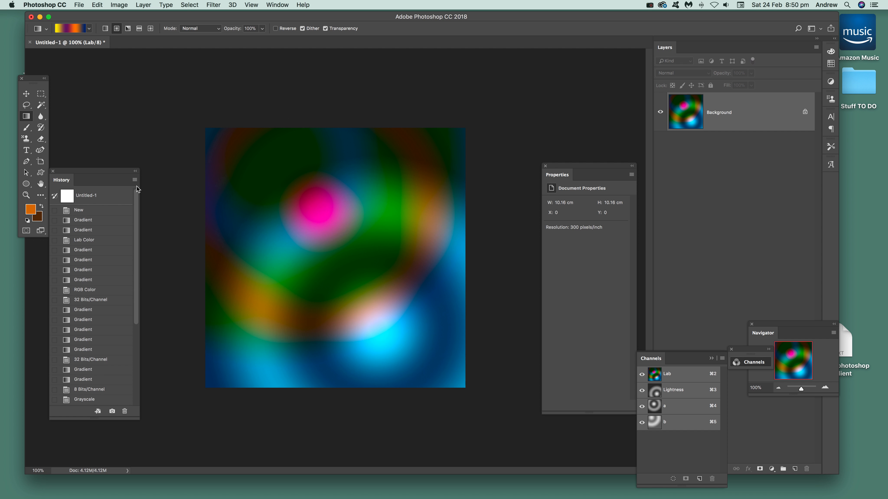
{"action": "left_click", "coordinate": [98, 196]}
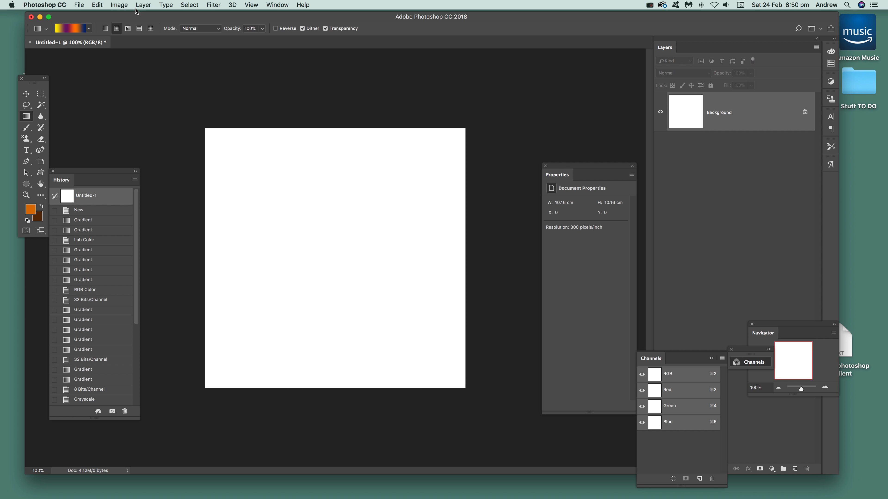
{"action": "left_click", "coordinate": [121, 5]}
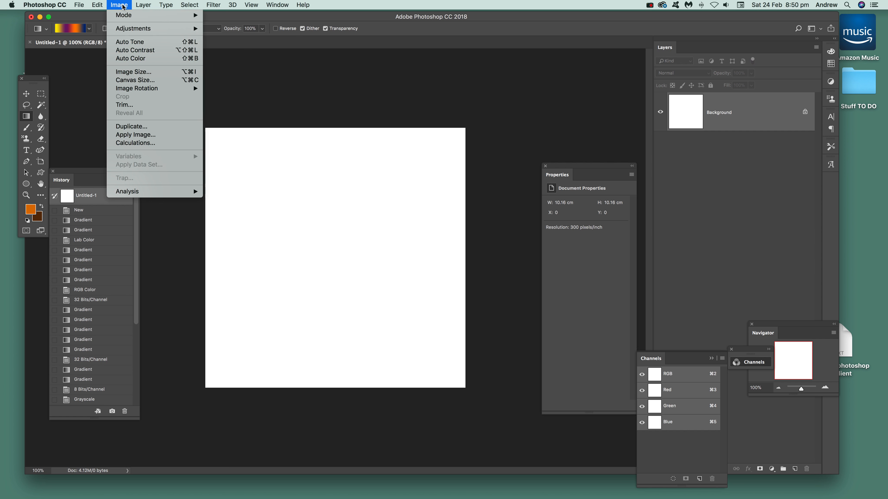
{"action": "mouse_move", "coordinate": [124, 21]}
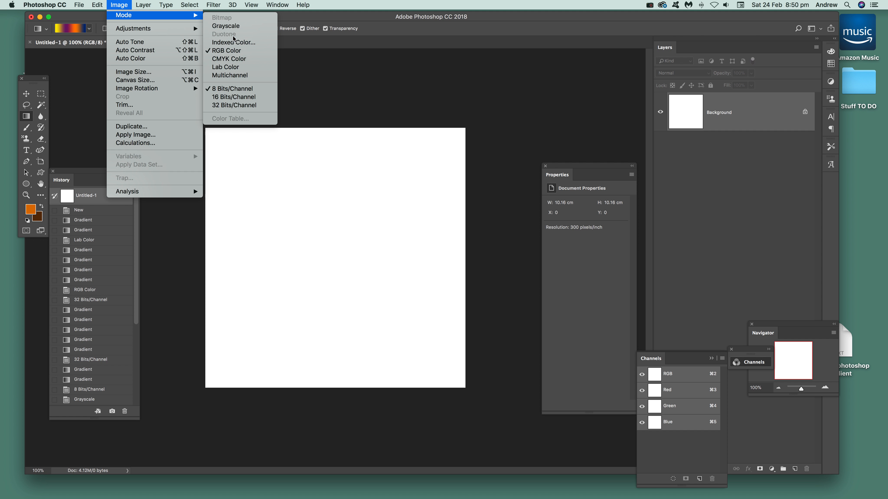
{"action": "left_click", "coordinate": [234, 29]}
Step: Draw a radial gradient from the canvas's upper-left area and convert the grayscale image to Duotone with the Warm Gray 11 bl 4 preset
{"action": "left_click_drag", "start_coordinate": [246, 154], "coordinate": [408, 256]}
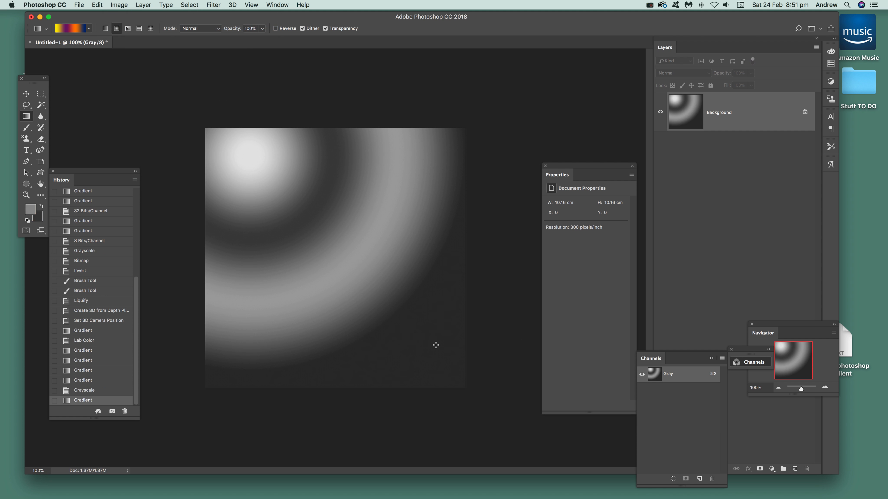
{"action": "left_click", "coordinate": [123, 6]}
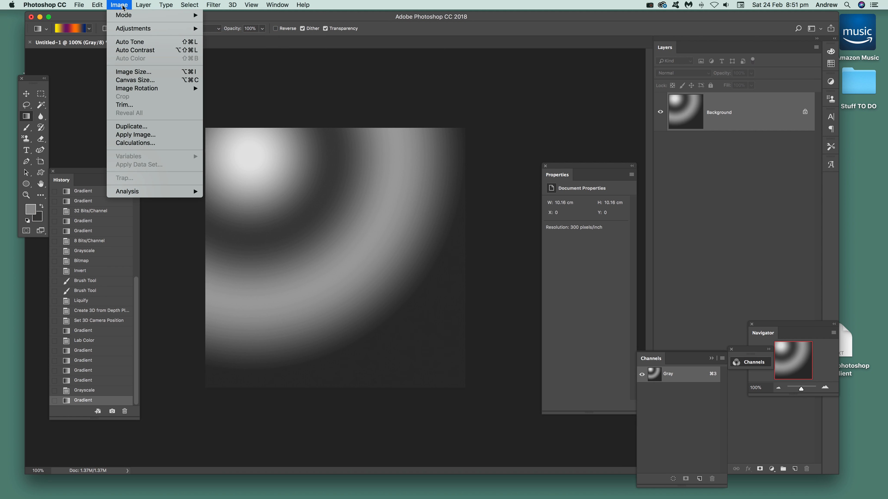
{"action": "mouse_move", "coordinate": [174, 15]}
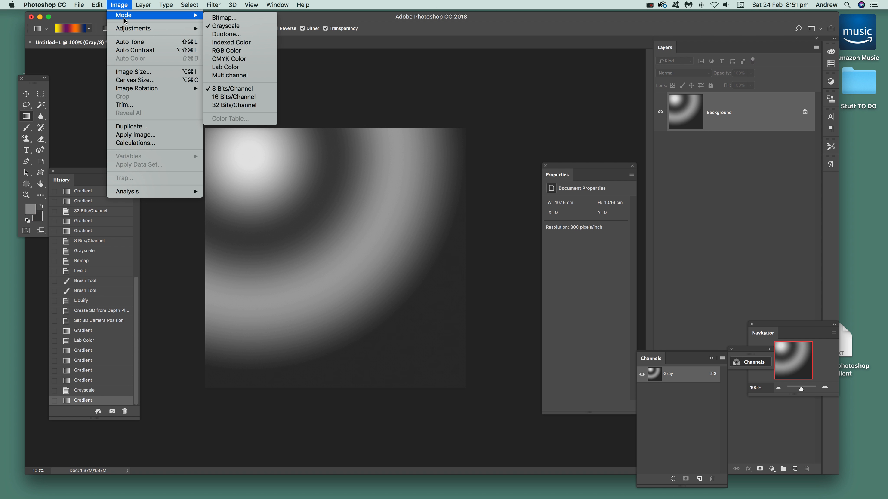
{"action": "left_click", "coordinate": [236, 35]}
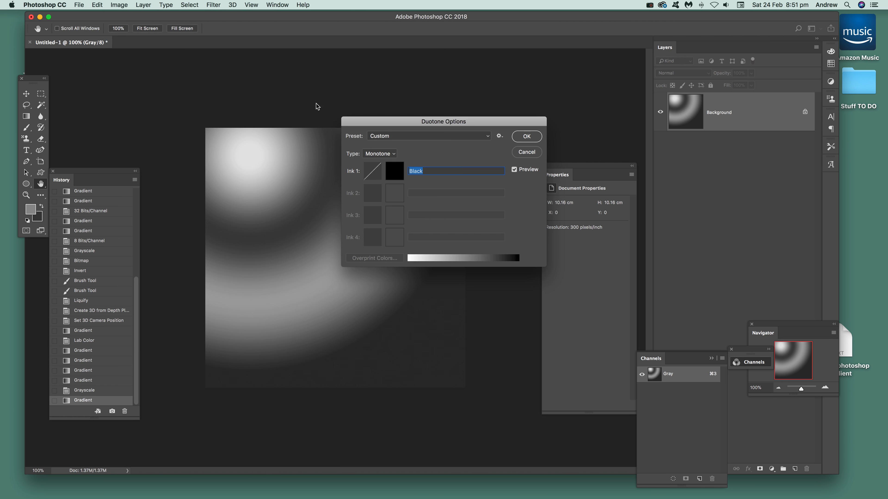
{"action": "left_click", "coordinate": [396, 137]}
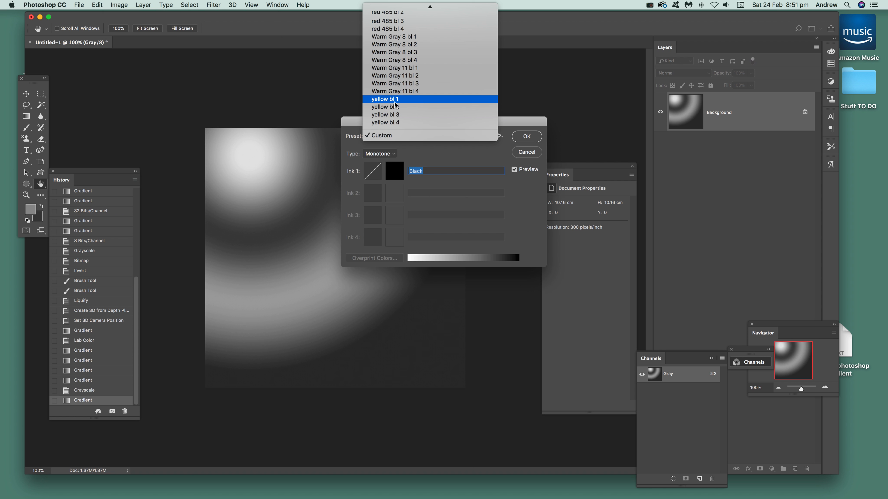
{"action": "left_click", "coordinate": [395, 93]}
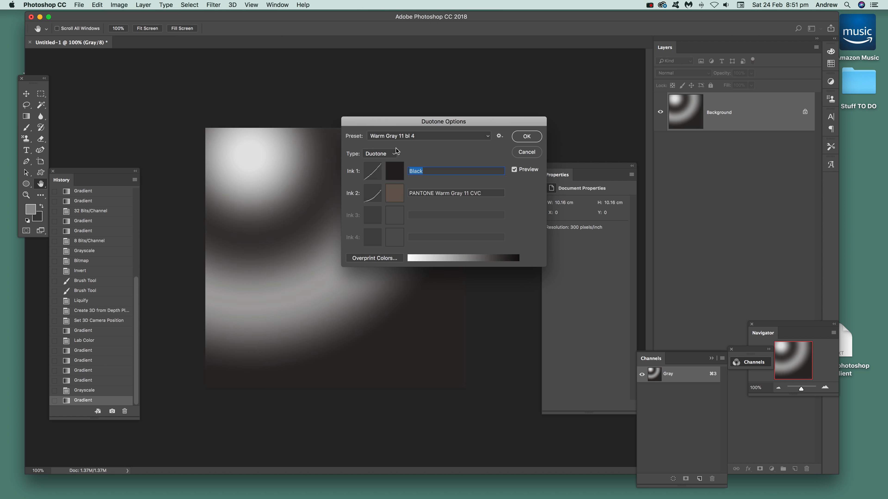
{"action": "left_click", "coordinate": [527, 136]}
Step: Draw two radial gradients on the duotone image with the Gradient tool, the second centred just below the canvas middle
{"action": "key", "text": "g"}
{"action": "left_click_drag", "start_coordinate": [393, 175], "coordinate": [243, 301]}
{"action": "left_click_drag", "start_coordinate": [336, 277], "coordinate": [405, 143]}
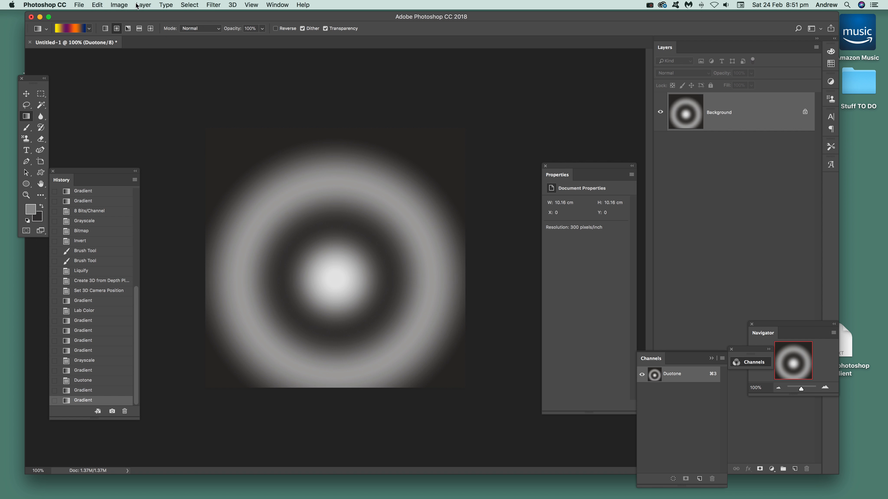
Step: Change the duotone type to Tritone and set the Ink 3 colour to red c30101
{"action": "left_click", "coordinate": [118, 5]}
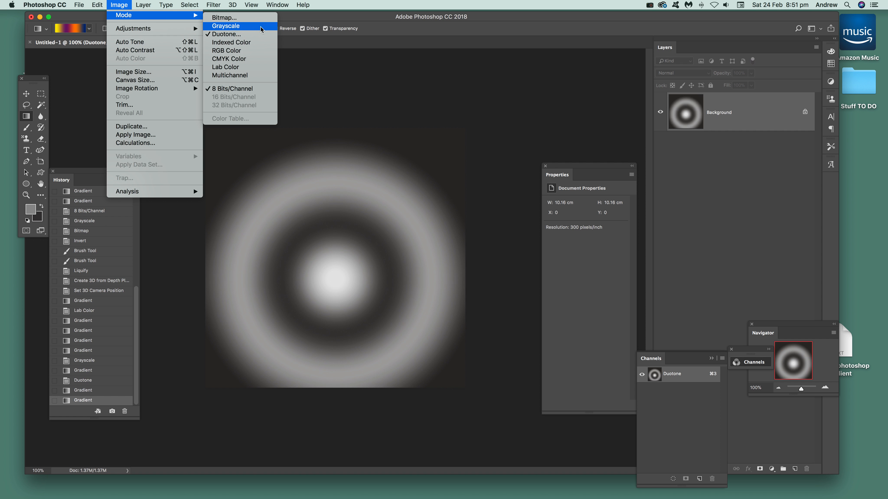
{"action": "left_click", "coordinate": [242, 35]}
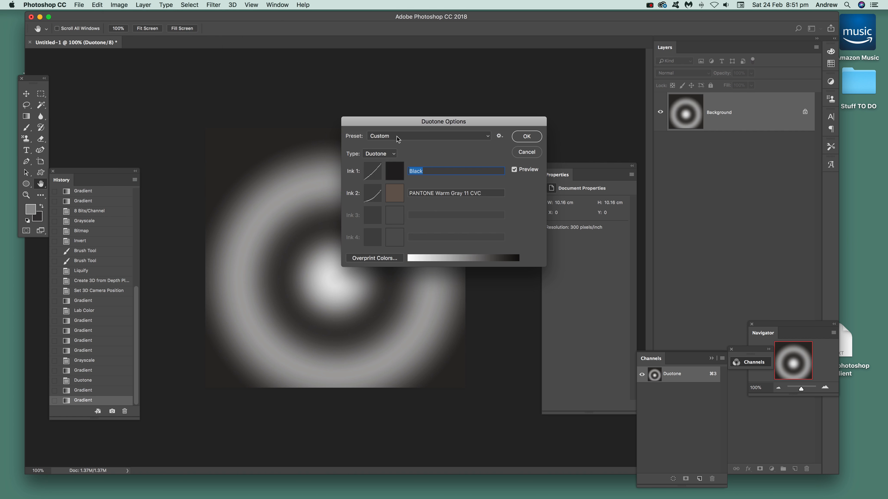
{"action": "left_click", "coordinate": [389, 157]}
{"action": "left_click", "coordinate": [387, 162]}
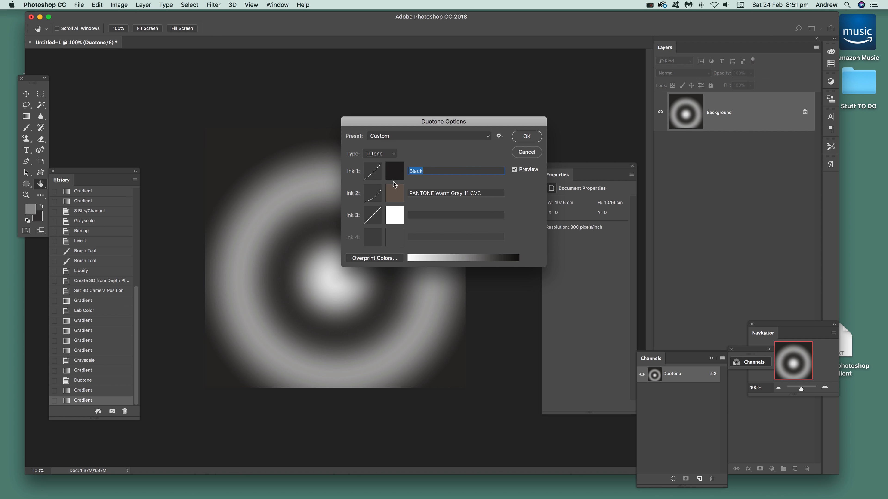
{"action": "left_click", "coordinate": [393, 221]}
{"action": "left_click", "coordinate": [596, 203]}
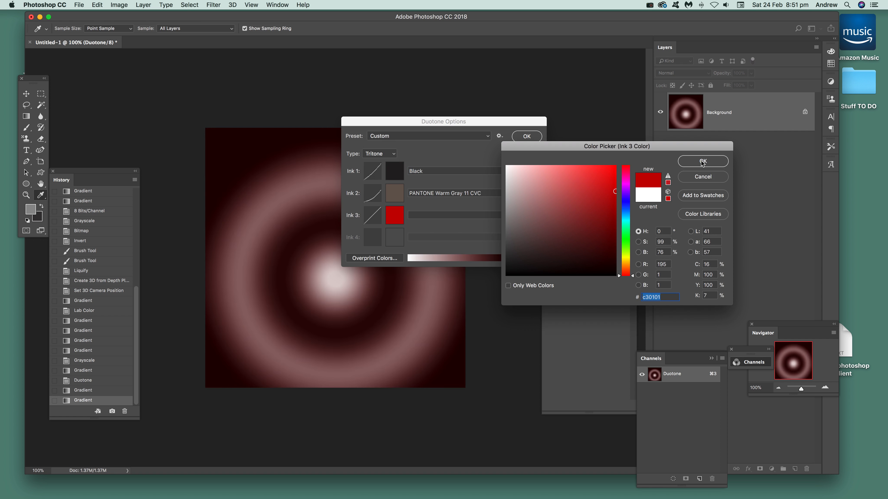
{"action": "left_click", "coordinate": [703, 160]}
Step: Give Ink 3 a name and apply the tritone options
{"action": "left_click_drag", "start_coordinate": [432, 128], "coordinate": [435, 128]}
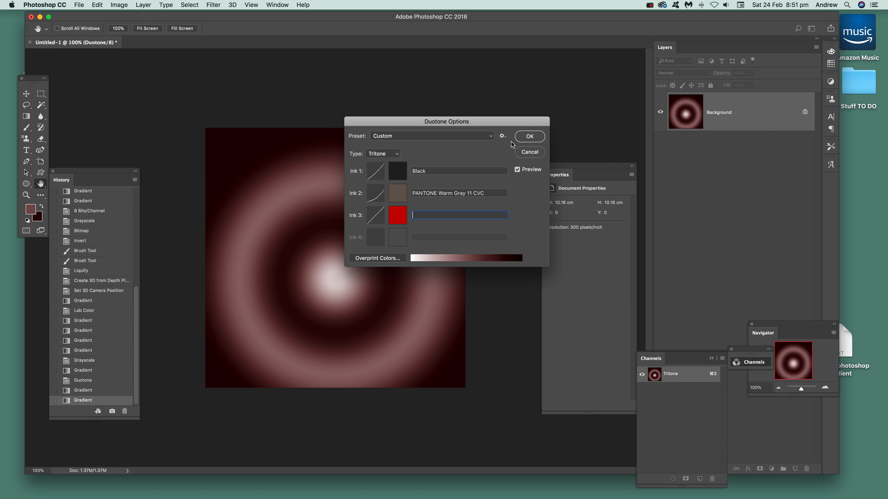
{"action": "left_click", "coordinate": [538, 141]}
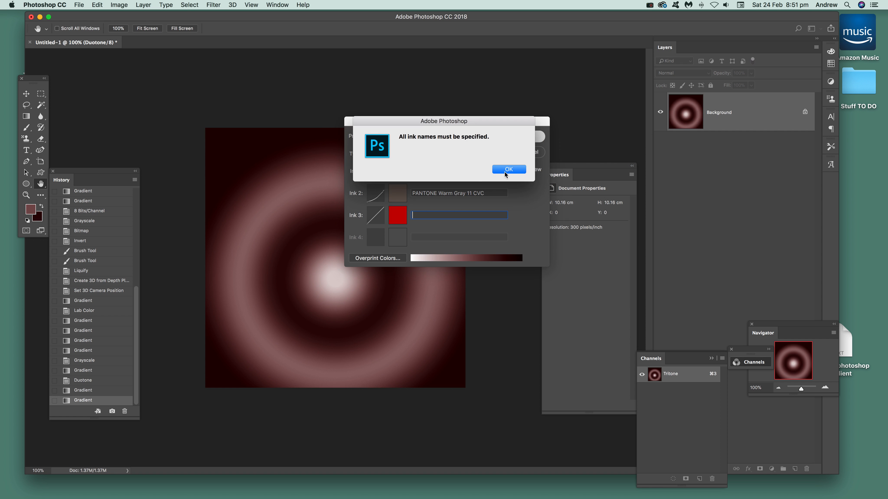
{"action": "left_click", "coordinate": [505, 171]}
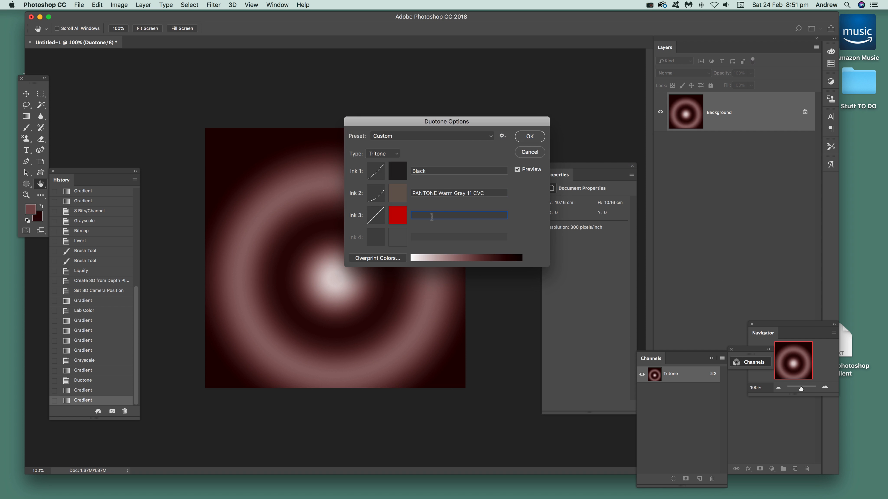
{"action": "left_click", "coordinate": [530, 137]}
Step: Draw two radial gradients on the tritone image in Normal mode, and two large overlapping ones in Difference mode
{"action": "left_click_drag", "start_coordinate": [289, 181], "coordinate": [428, 285]}
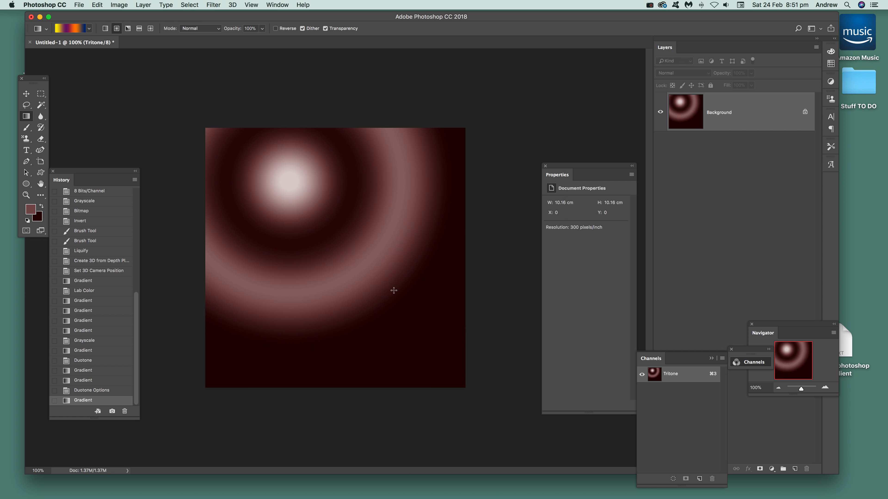
{"action": "left_click_drag", "start_coordinate": [332, 311], "coordinate": [269, 240]}
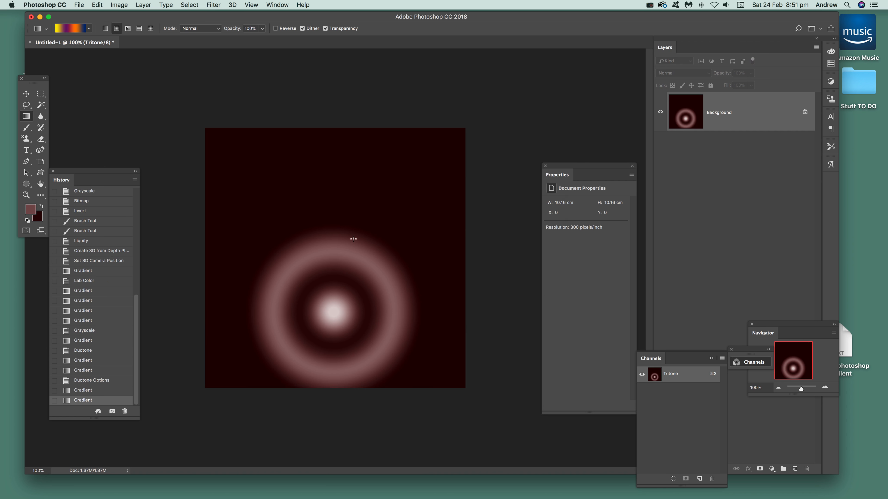
{"action": "left_click", "coordinate": [199, 33]}
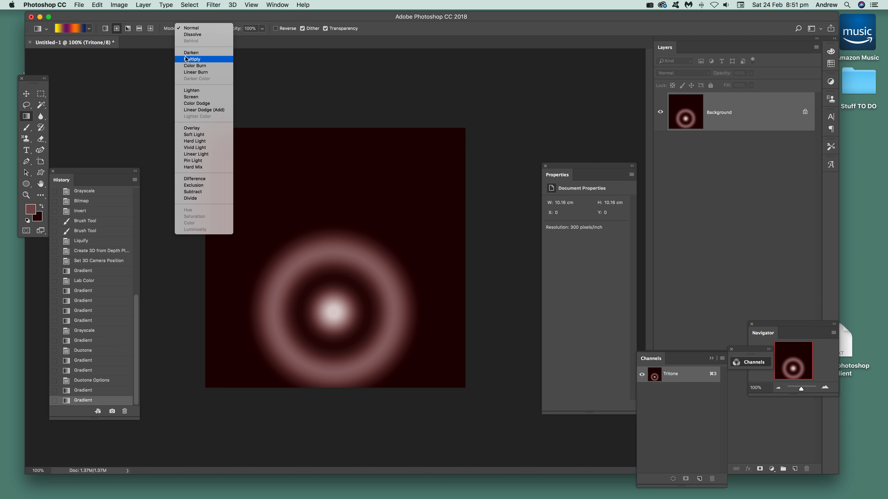
{"action": "left_click", "coordinate": [195, 178]}
{"action": "left_click_drag", "start_coordinate": [334, 266], "coordinate": [233, 415]}
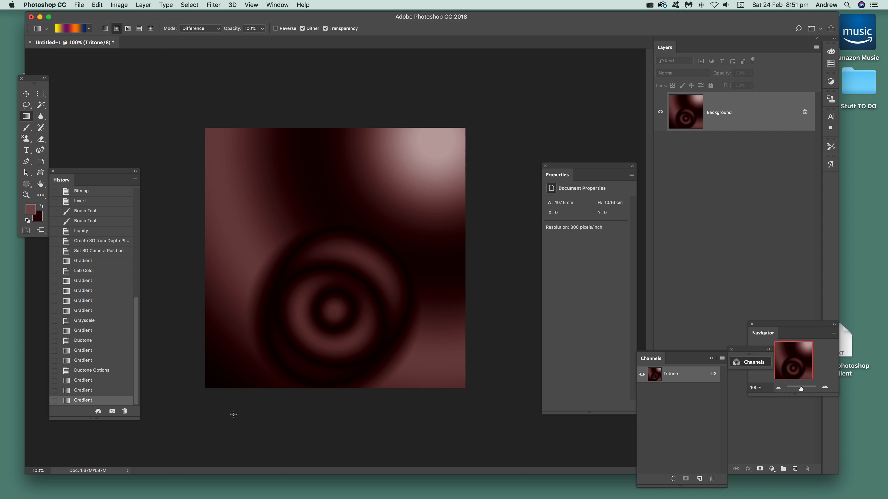
{"action": "mouse_move", "coordinate": [257, 192]}
{"action": "left_mouse_down"}
{"action": "mouse_move", "coordinate": [384, 291]}
{"action": "mouse_move", "coordinate": [437, 348]}
{"action": "left_mouse_up"}
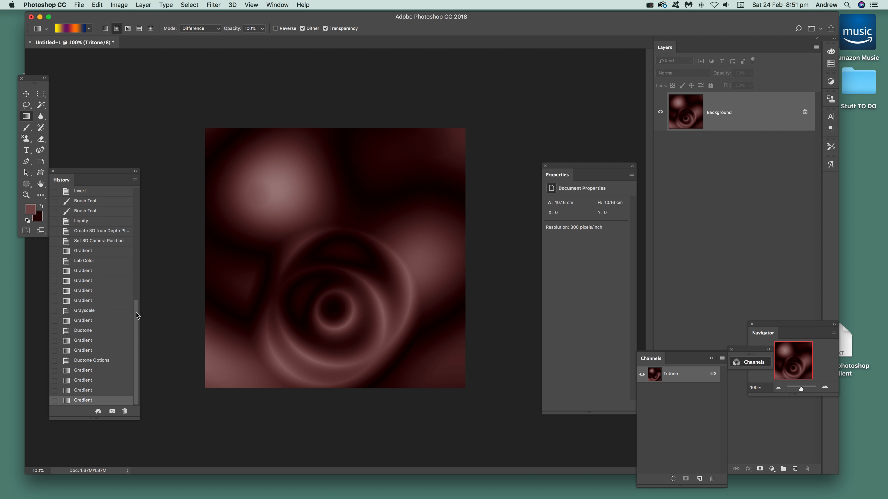
Step: Discard the tritone artwork by returning to the blank Untitled-1 history snapshot
{"action": "left_click_drag", "start_coordinate": [136, 313], "coordinate": [146, 198]}
{"action": "left_click", "coordinate": [99, 199]}
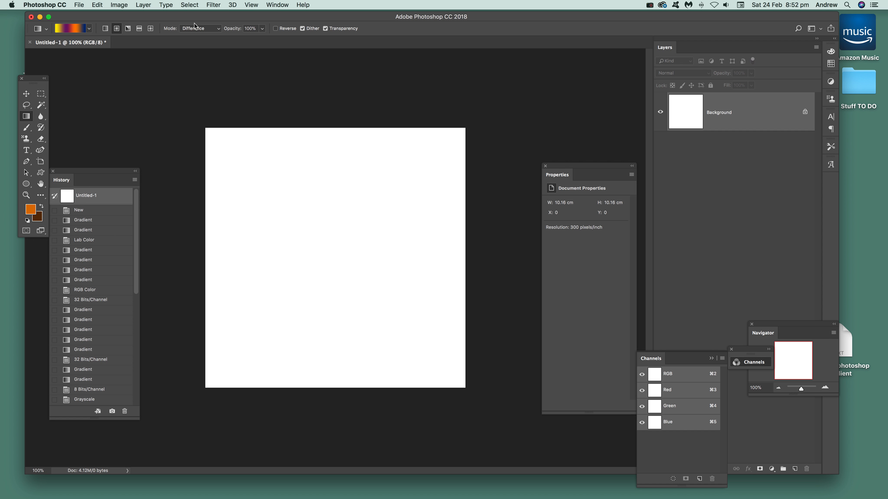
Step: Convert the blank image to 32 Bits/Channel and draw three large overlapping radial gradients in Difference mode
{"action": "left_click", "coordinate": [119, 5]}
{"action": "mouse_move", "coordinate": [125, 15]}
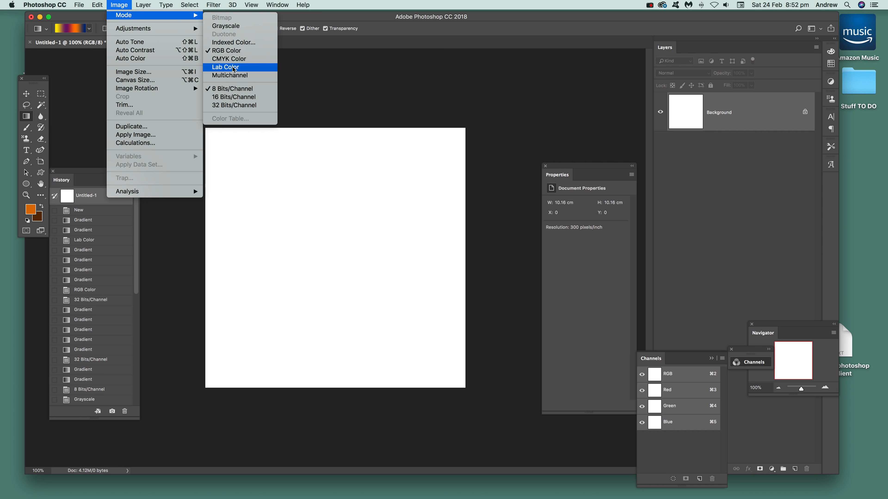
{"action": "left_click", "coordinate": [235, 105]}
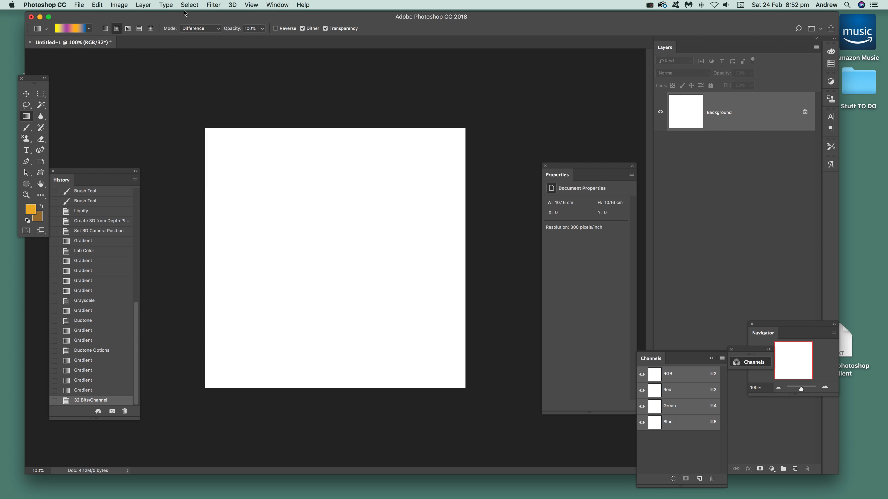
{"action": "left_click_drag", "start_coordinate": [227, 142], "coordinate": [393, 218]}
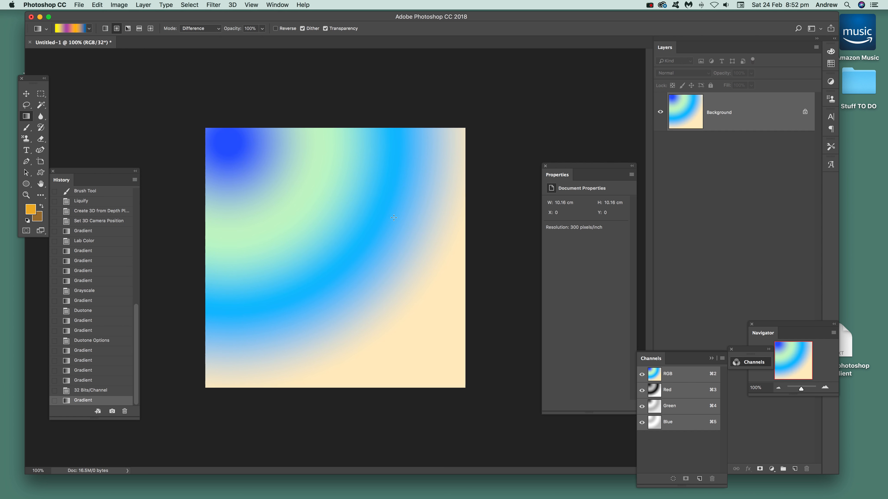
{"action": "left_click_drag", "start_coordinate": [390, 176], "coordinate": [241, 345]}
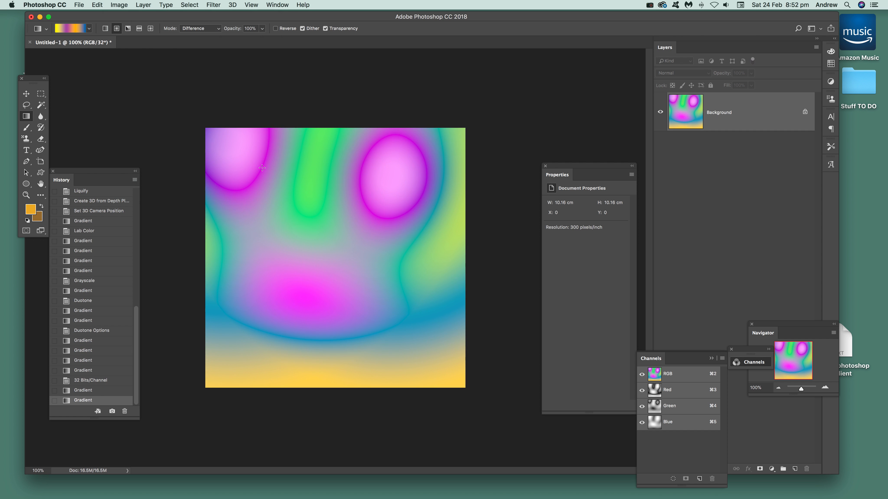
{"action": "left_click_drag", "start_coordinate": [421, 370], "coordinate": [304, 255]}
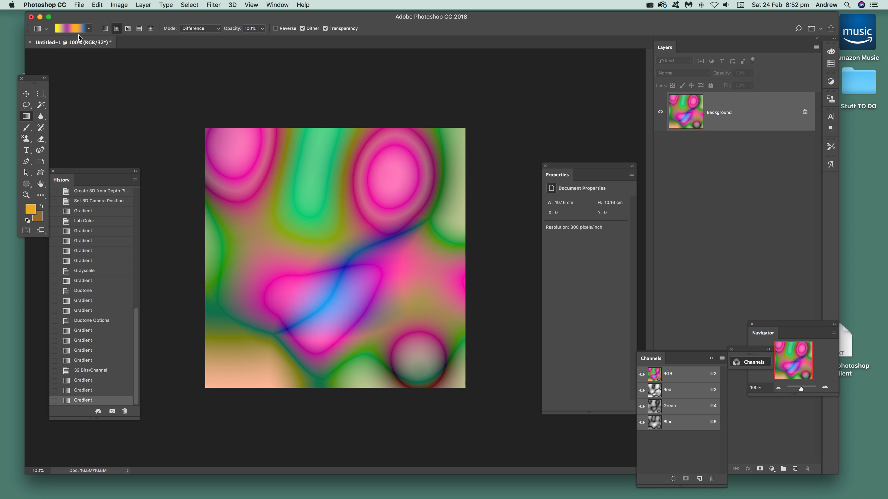
Step: Review which gradient blending modes are available for the 32-bit image
{"action": "left_click", "coordinate": [190, 31]}
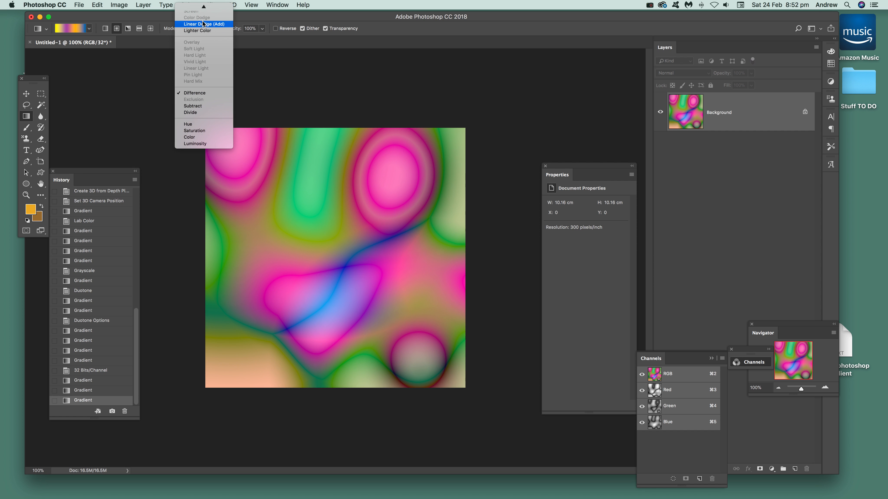
{"action": "scroll", "coordinate": [196, 32], "scroll_direction": "up", "scroll_amount": 5}
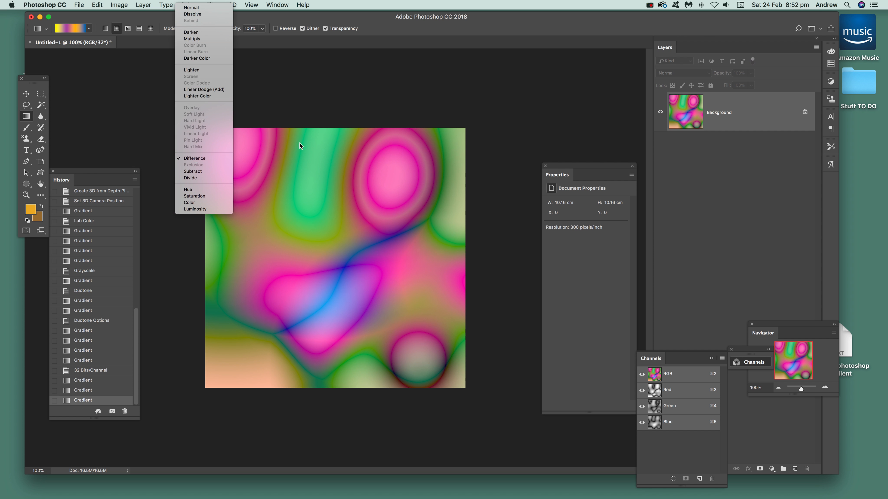
{"action": "left_click", "coordinate": [379, 102]}
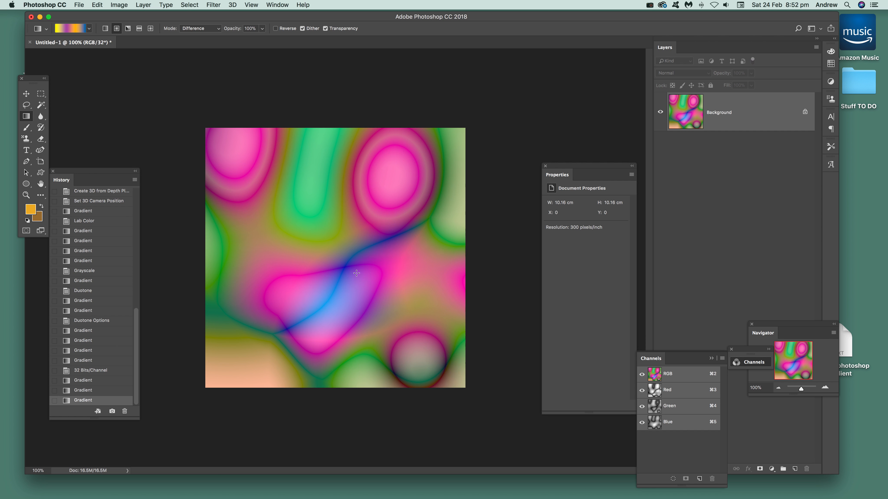
Step: Convert the image to 8 Bits/Channel through HDR Toning, bending the toning curve into a wave with a low point at input 84%, output 50%
{"action": "left_click", "coordinate": [118, 4]}
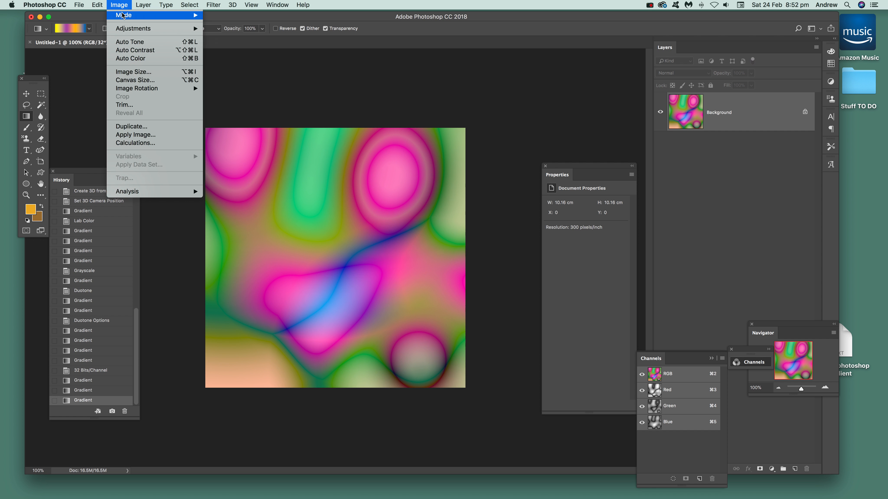
{"action": "mouse_move", "coordinate": [168, 15]}
{"action": "left_click", "coordinate": [230, 89]}
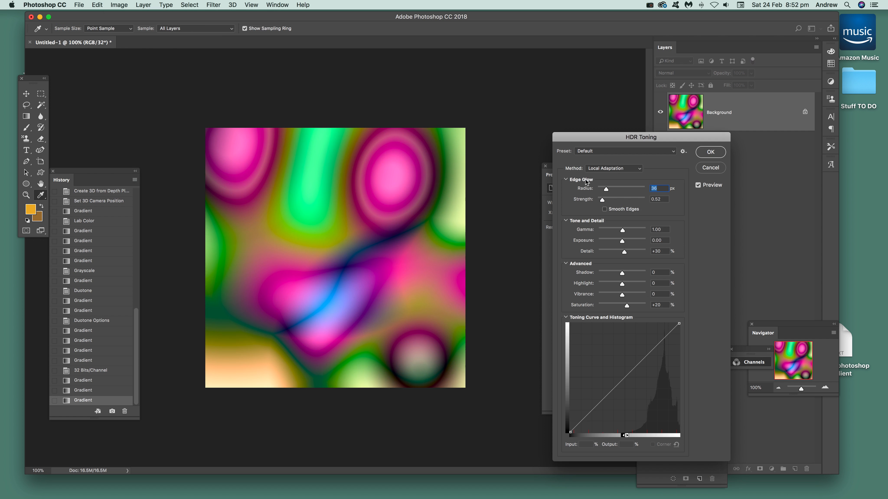
{"action": "left_click", "coordinate": [588, 151]}
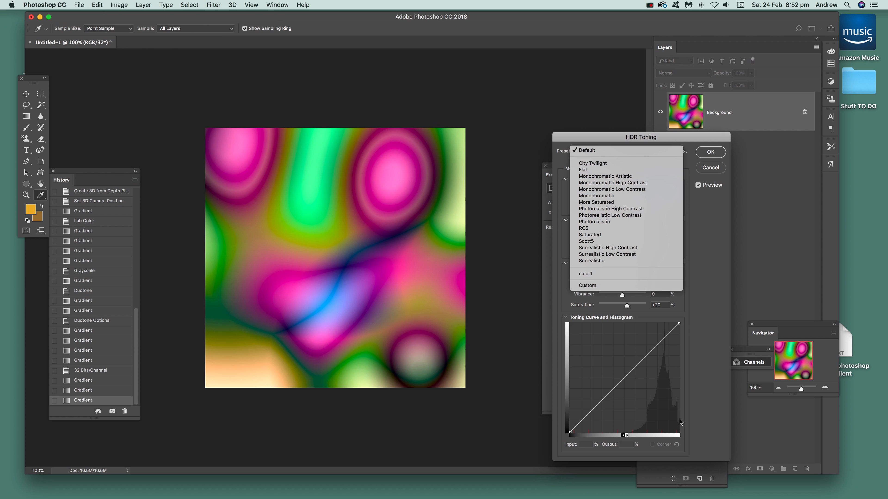
{"action": "left_click", "coordinate": [611, 384]}
{"action": "left_click", "coordinate": [629, 386]}
{"action": "left_click_drag", "start_coordinate": [631, 388], "coordinate": [662, 376]}
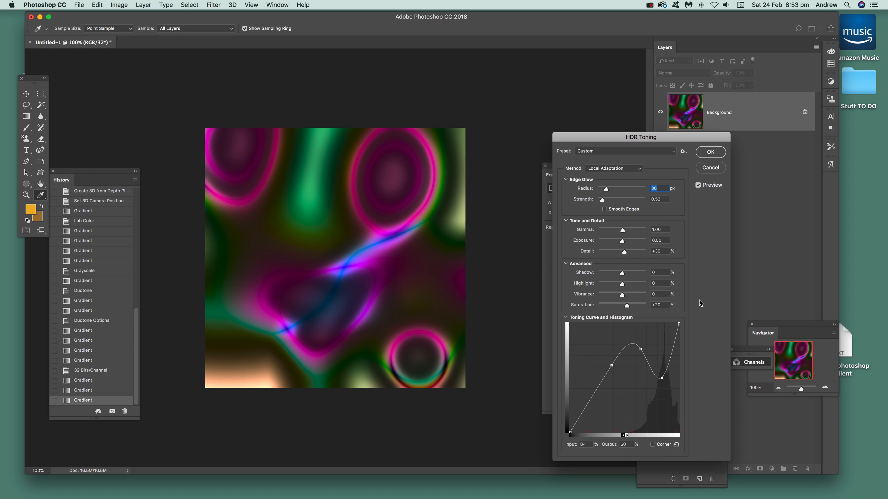
{"action": "left_click", "coordinate": [711, 152]}
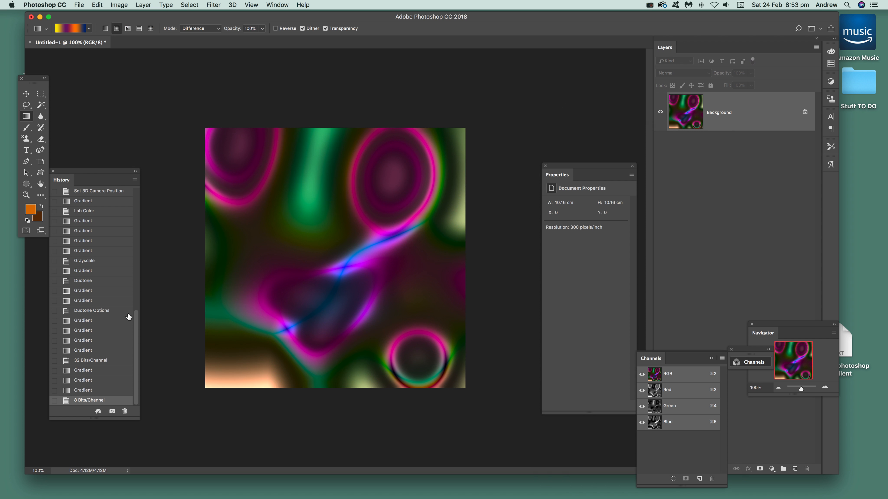
Step: Restore the blank Untitled-1 history snapshot and draw two overlapping radial gradients in Difference mode
{"action": "left_click_drag", "start_coordinate": [137, 318], "coordinate": [141, 193]}
{"action": "left_click", "coordinate": [97, 196]}
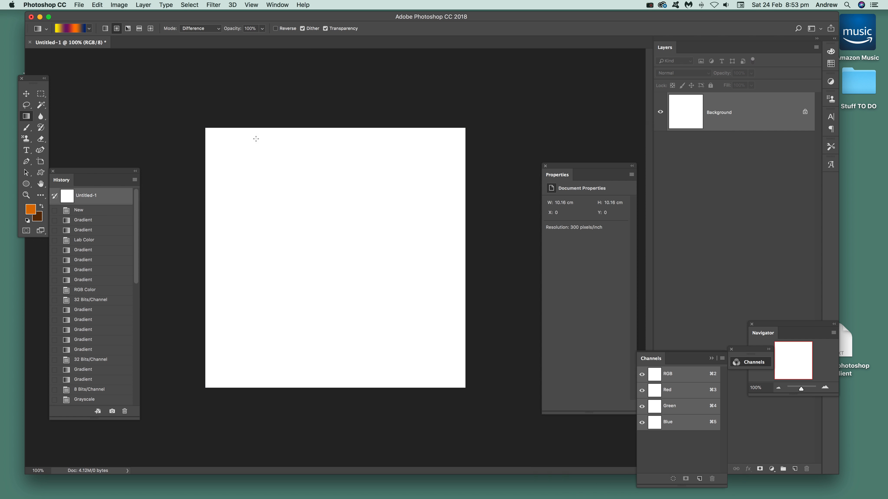
{"action": "left_click_drag", "start_coordinate": [246, 156], "coordinate": [424, 274]}
{"action": "left_click_drag", "start_coordinate": [366, 181], "coordinate": [328, 265]}
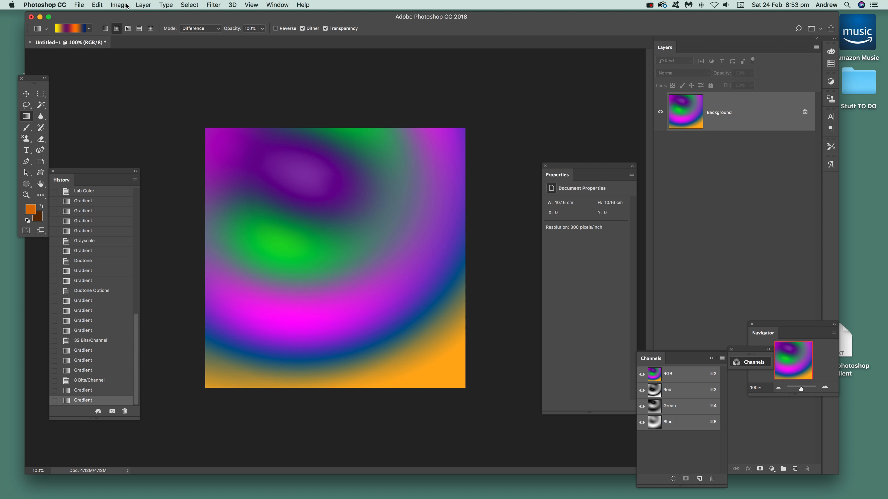
Step: Convert the gradient image from RGB to Grayscale mode
{"action": "left_click", "coordinate": [125, 5]}
{"action": "mouse_move", "coordinate": [127, 18]}
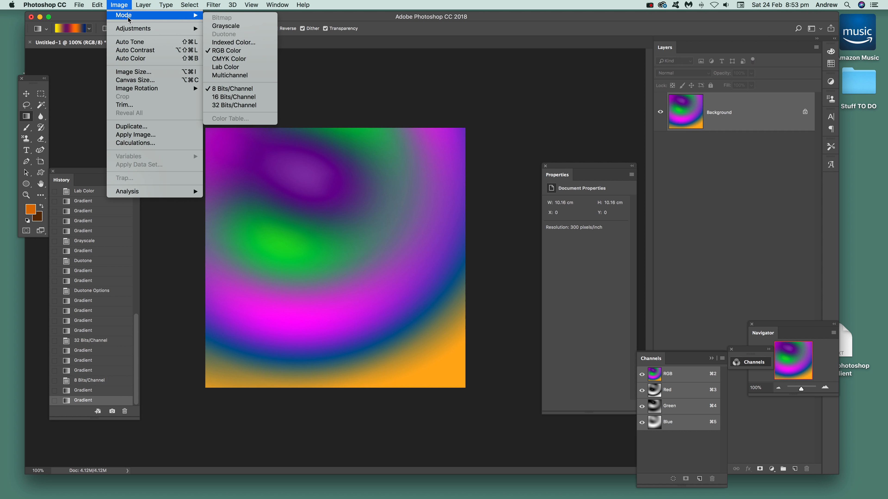
{"action": "left_click", "coordinate": [226, 27]}
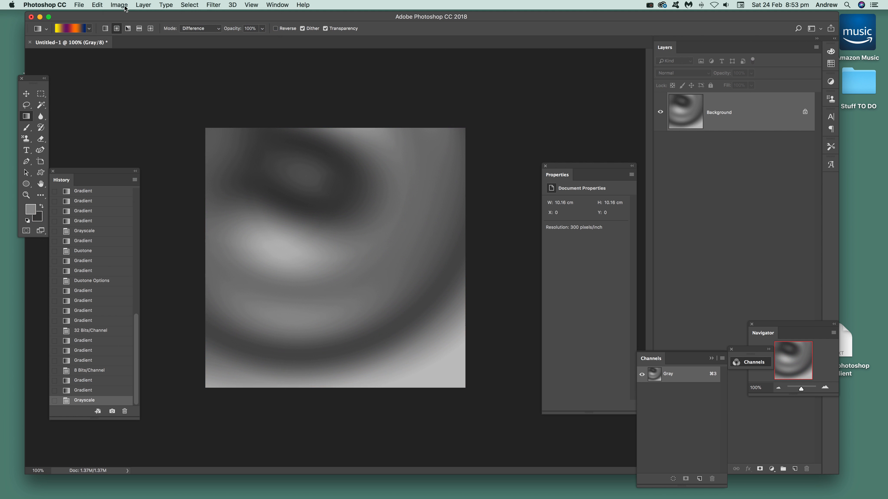
Step: Convert the image to Bitmap at 300 pixels/inch using a Halftone Screen of 12 lines/inch, 34 degrees and Line shape
{"action": "left_click", "coordinate": [126, 5]}
{"action": "mouse_move", "coordinate": [126, 15]}
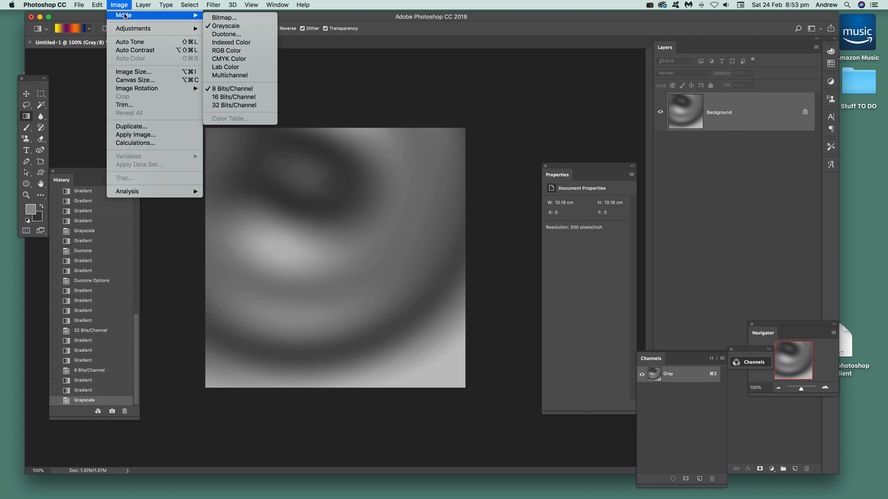
{"action": "left_click", "coordinate": [227, 18]}
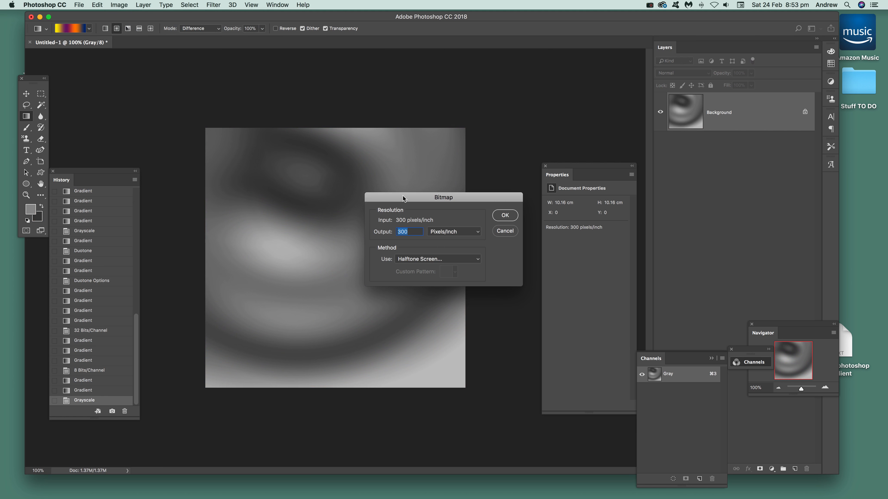
{"action": "left_click", "coordinate": [413, 262]}
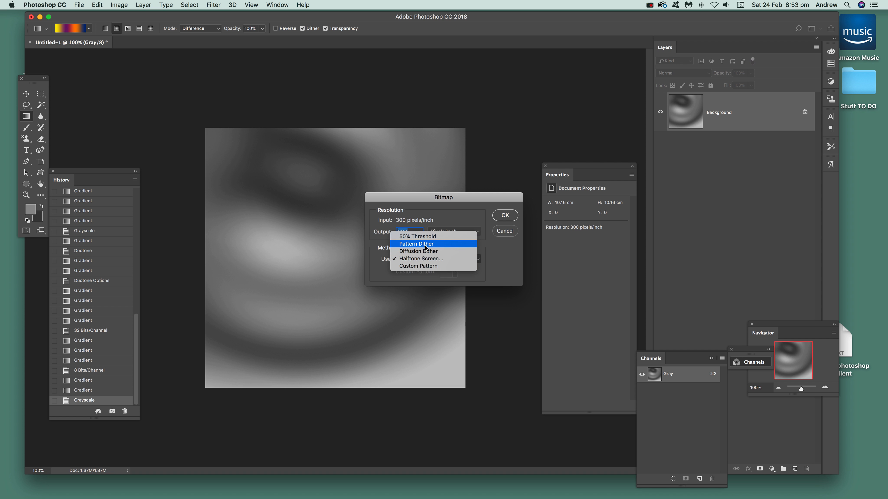
{"action": "left_click", "coordinate": [423, 260]}
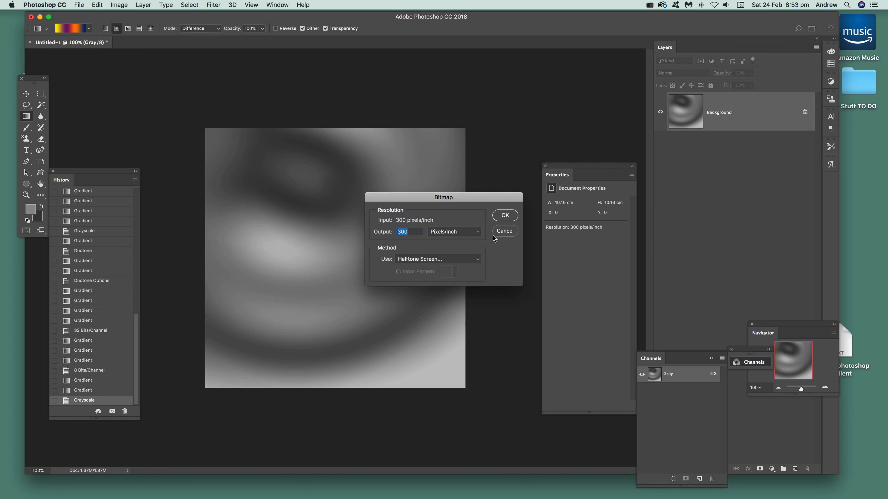
{"action": "left_click", "coordinate": [510, 217]}
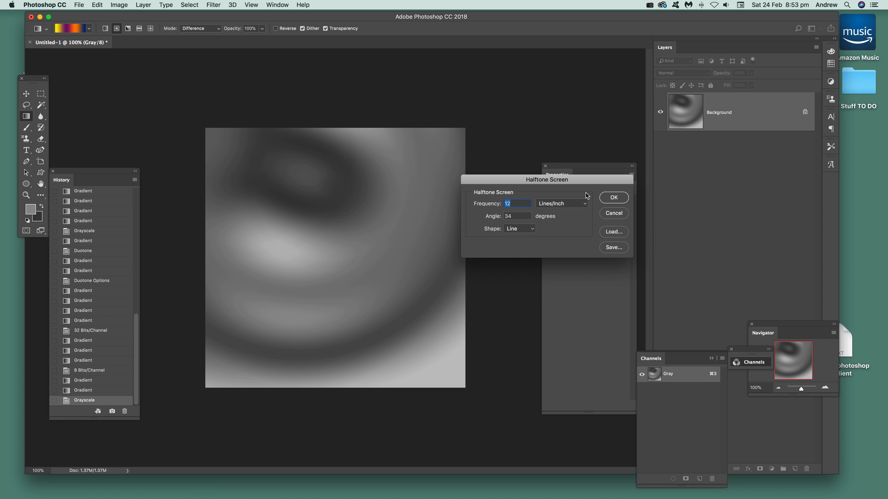
{"action": "left_click", "coordinate": [518, 229]}
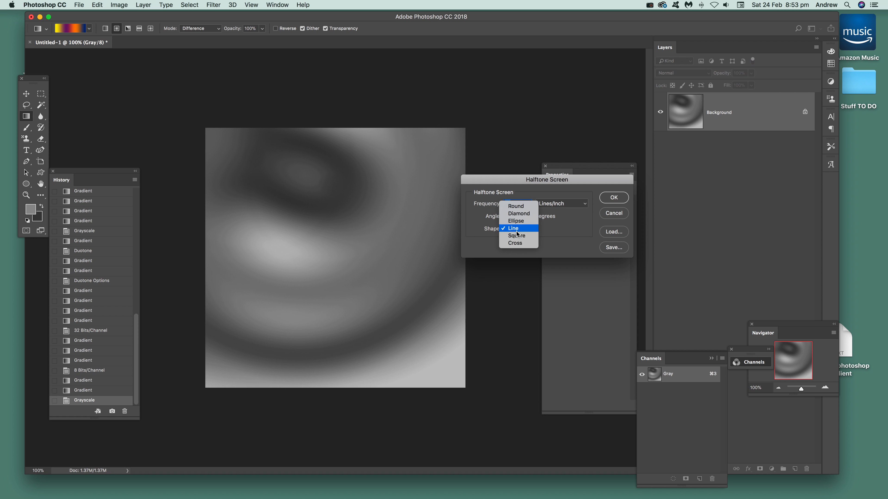
{"action": "left_click", "coordinate": [560, 231]}
{"action": "left_click", "coordinate": [614, 198]}
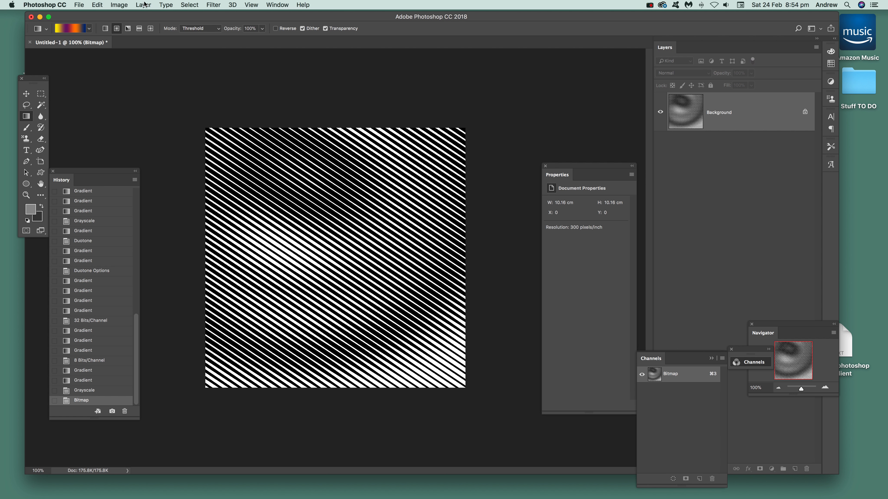
Step: Convert the bitmap back to Grayscale with a size ratio of 1, and on to RGB Color
{"action": "left_click", "coordinate": [117, 6]}
{"action": "mouse_move", "coordinate": [119, 16]}
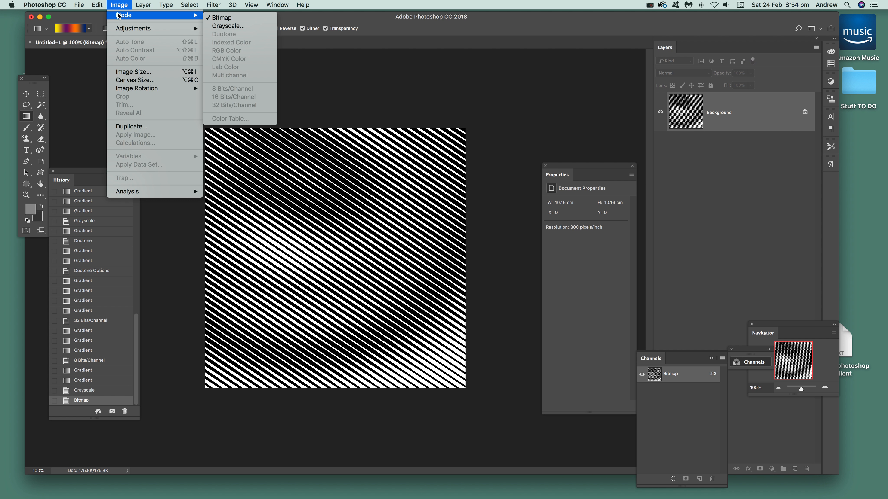
{"action": "left_click", "coordinate": [244, 27]}
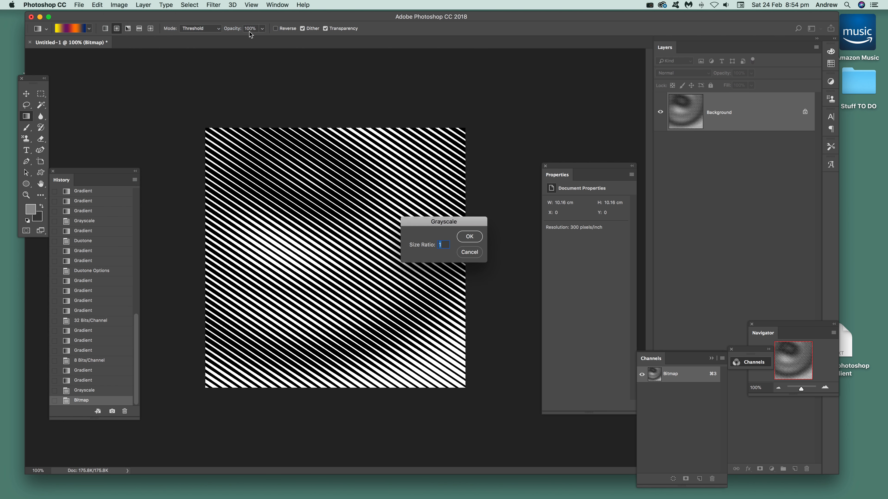
{"action": "left_click", "coordinate": [469, 237]}
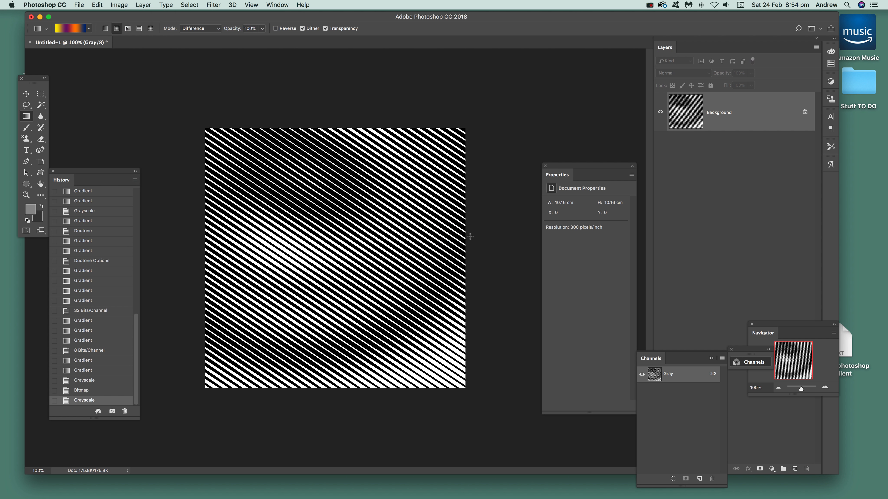
{"action": "left_click", "coordinate": [121, 5]}
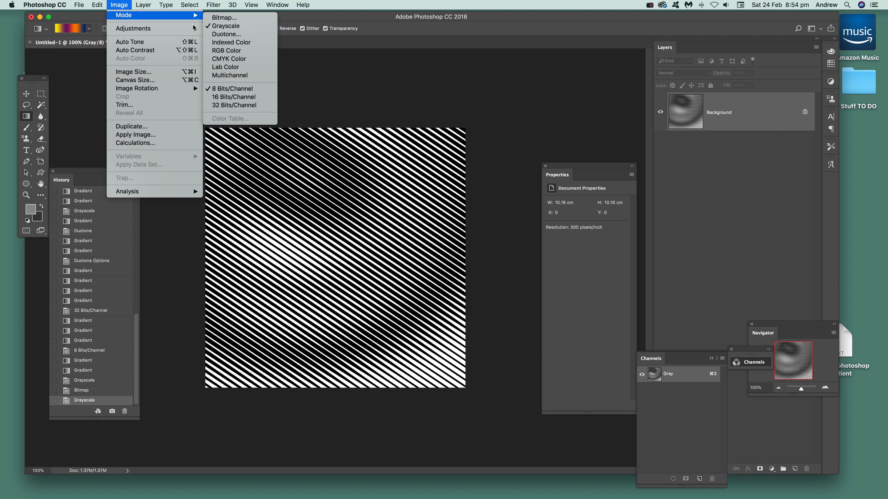
{"action": "left_click", "coordinate": [227, 51]}
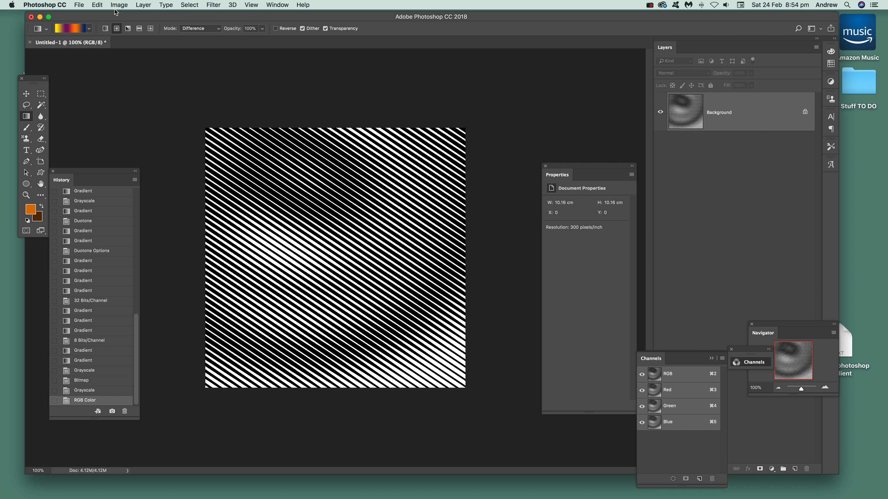
Step: Define a brush preset from the halftone line image
{"action": "left_click", "coordinate": [97, 4]}
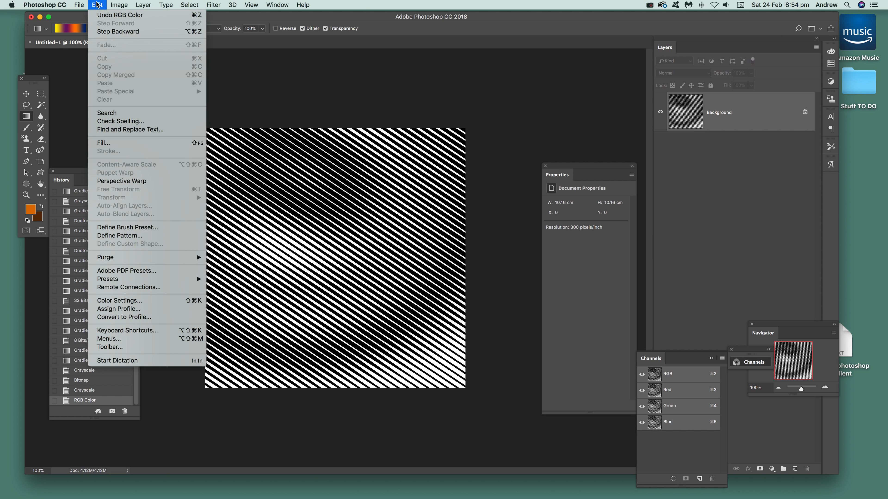
{"action": "left_click", "coordinate": [128, 227]}
{"action": "left_click", "coordinate": [539, 227]}
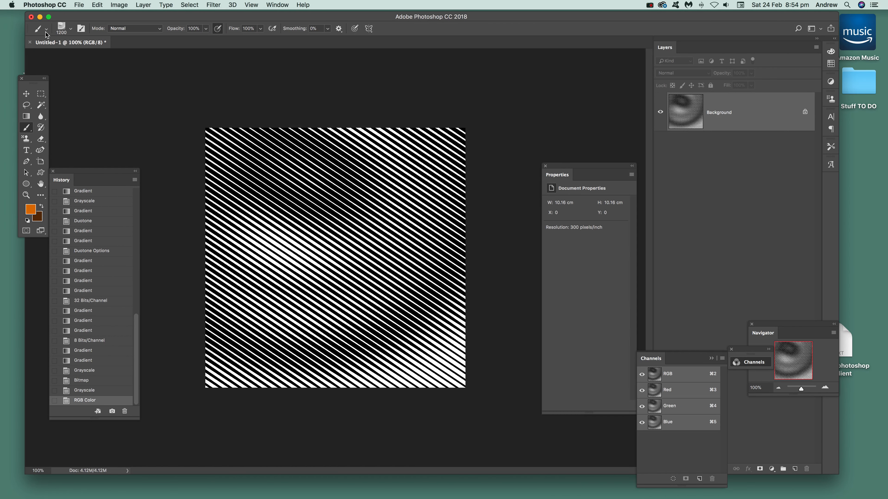
Step: Rotate the new 1200 px halftone brush tip so its angle points straight down
{"action": "left_click", "coordinate": [70, 29]}
{"action": "left_click_drag", "start_coordinate": [61, 59], "coordinate": [49, 70]}
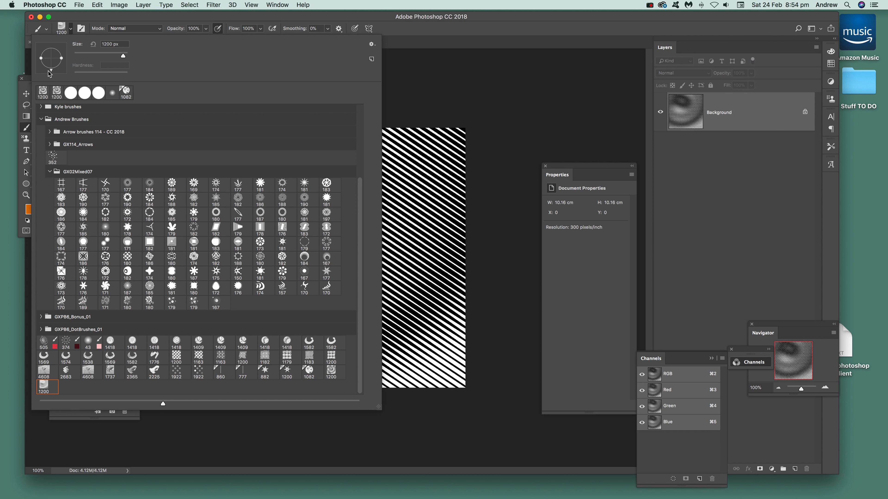